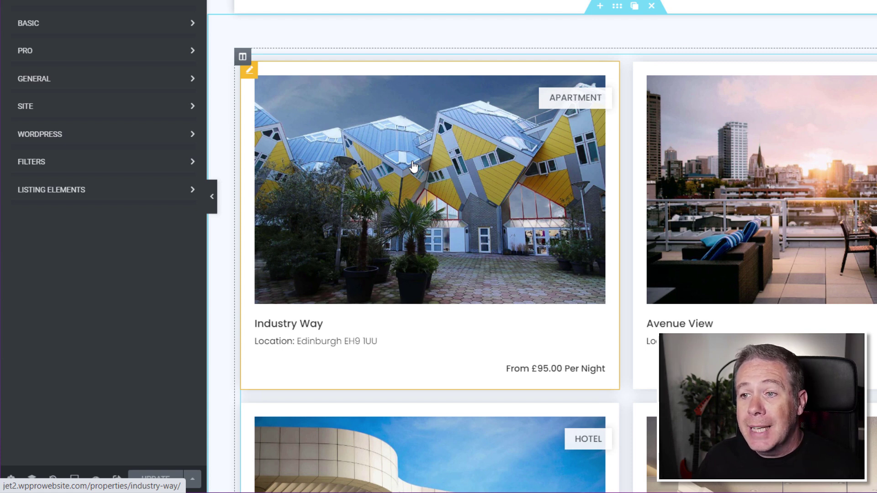
Open the property card template and inspect the Location field: Address meta, formatted '<strong>Location:</strong> %s'
{"action": "left_click", "coordinate": [253, 73]}
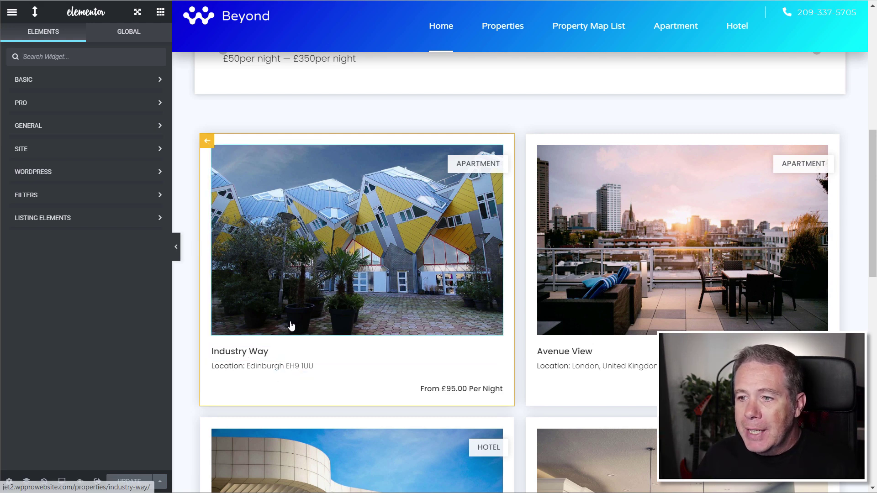
{"action": "left_click", "coordinate": [255, 353]}
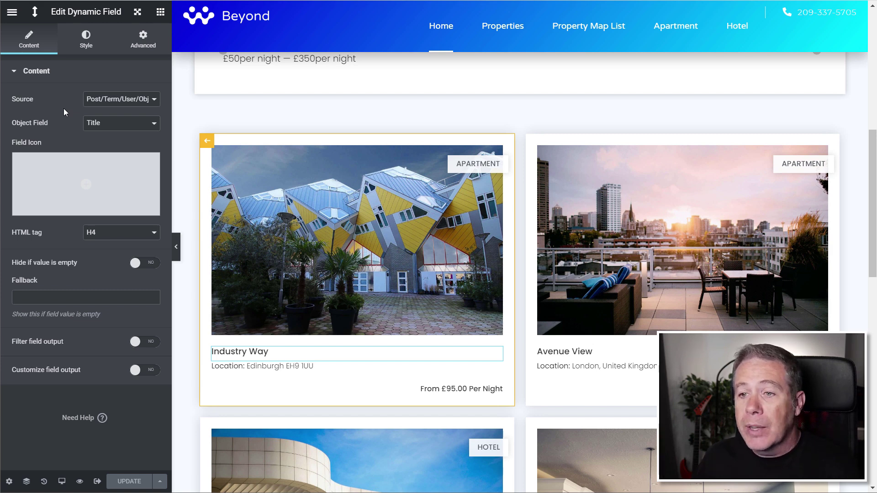
{"action": "left_click", "coordinate": [284, 373]}
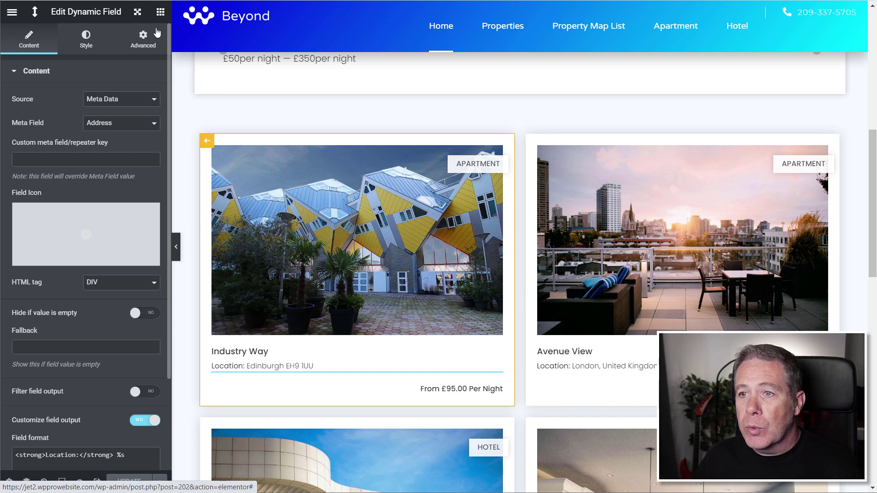
{"action": "scroll", "coordinate": [160, 27], "scroll_direction": "down", "scroll_amount": 3}
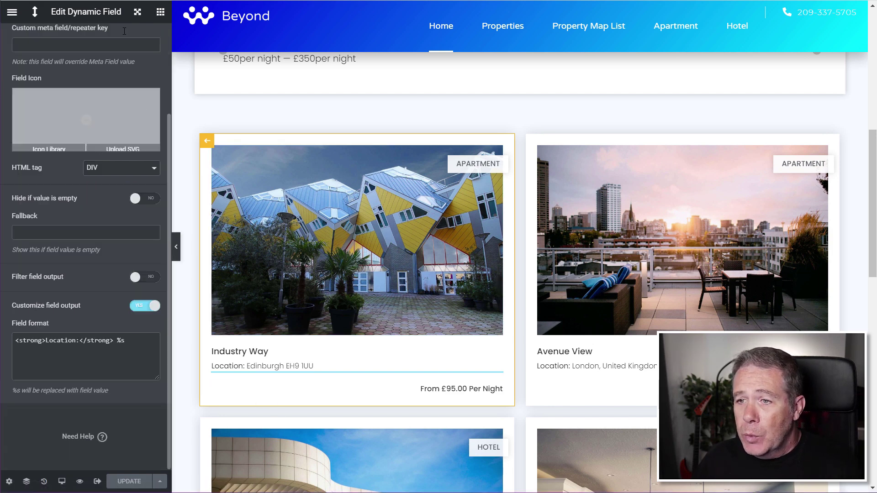
Search the widgets for 'dyn' and drop a Dynamic Field onto the Industry Way card
{"action": "left_click", "coordinate": [160, 11]}
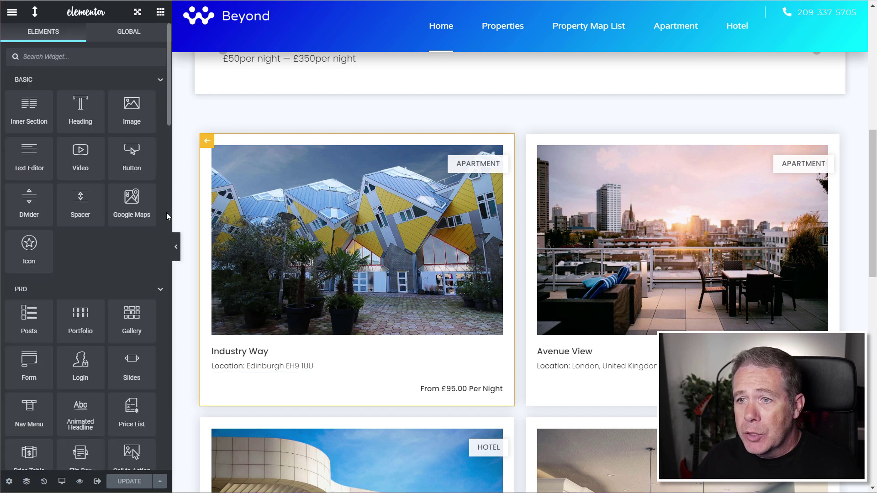
{"action": "left_click", "coordinate": [103, 55]}
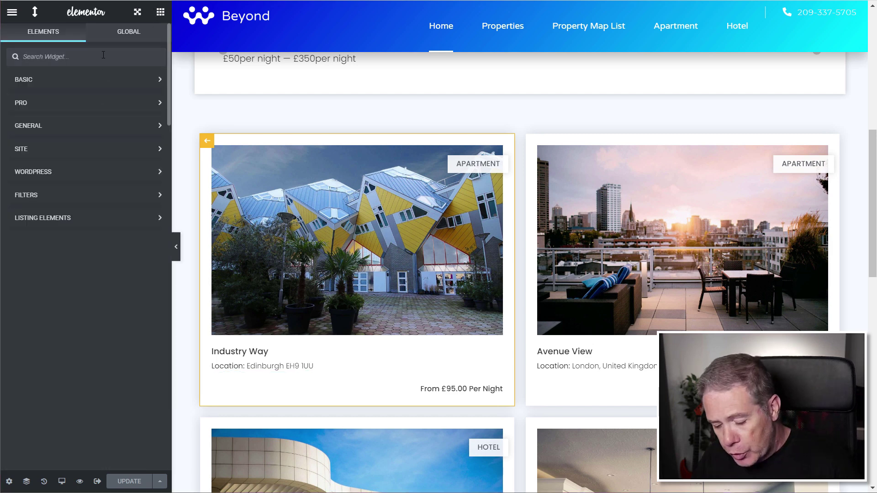
{"action": "type", "text": "dyn"}
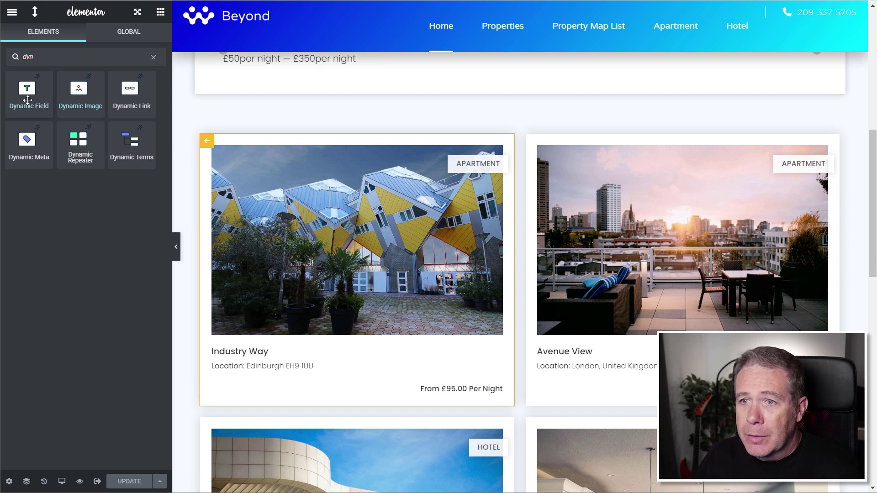
{"action": "left_click_drag", "start_coordinate": [27, 100], "coordinate": [292, 371]}
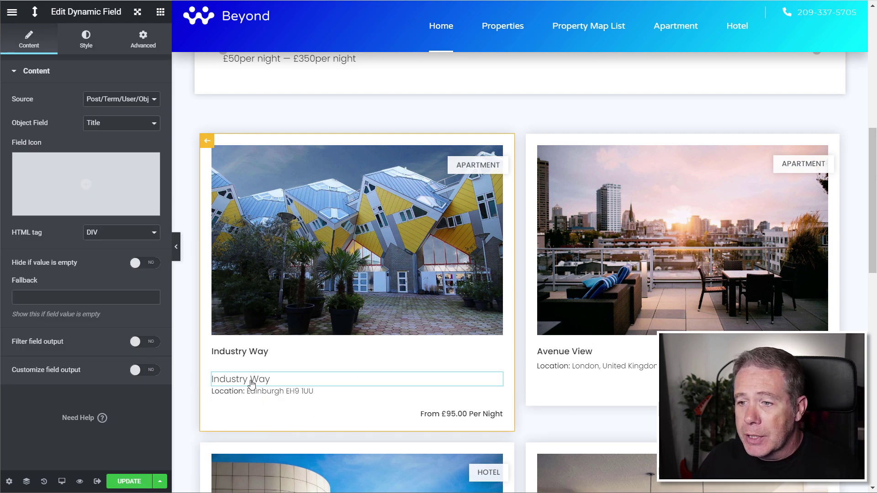
In the Navigator, move the new Dynamic Field directly below the Location line
{"action": "left_click", "coordinate": [26, 483]}
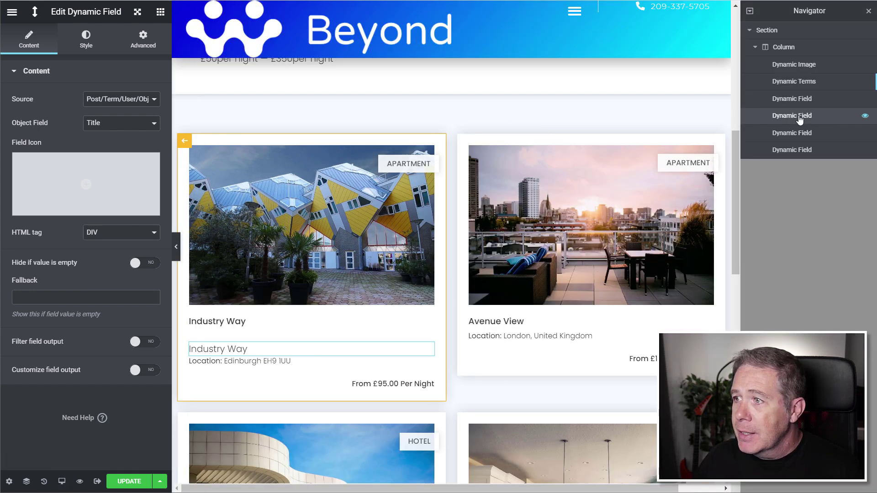
{"action": "left_click_drag", "start_coordinate": [802, 114], "coordinate": [799, 136]}
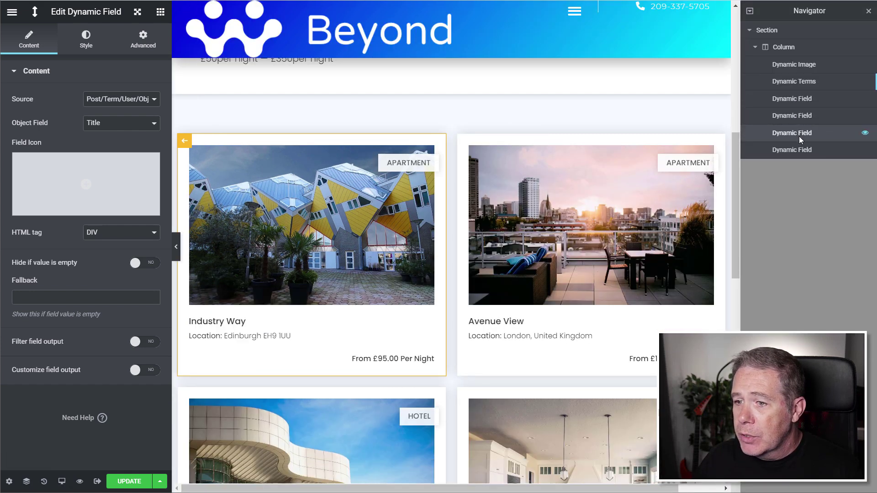
{"action": "mouse_move", "coordinate": [113, 180]}
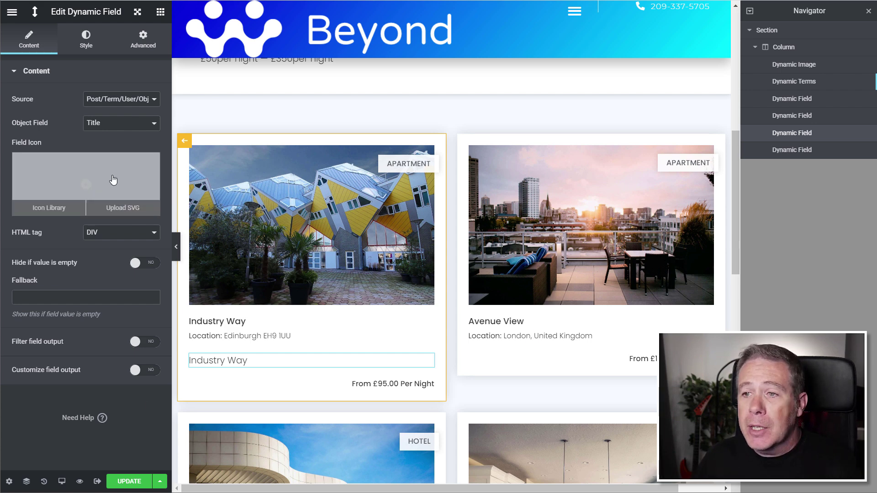
Set the new field's source to Meta Data using the Facilities meta field
{"action": "left_click", "coordinate": [155, 100]}
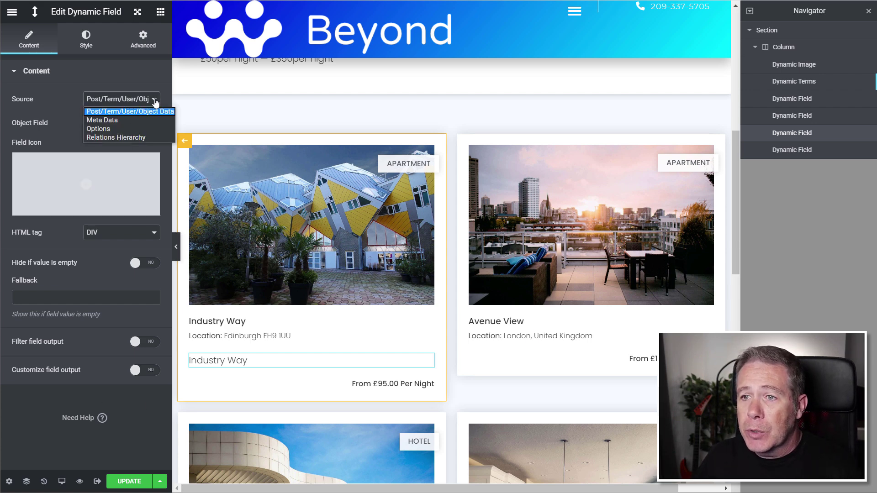
{"action": "left_click", "coordinate": [115, 120]}
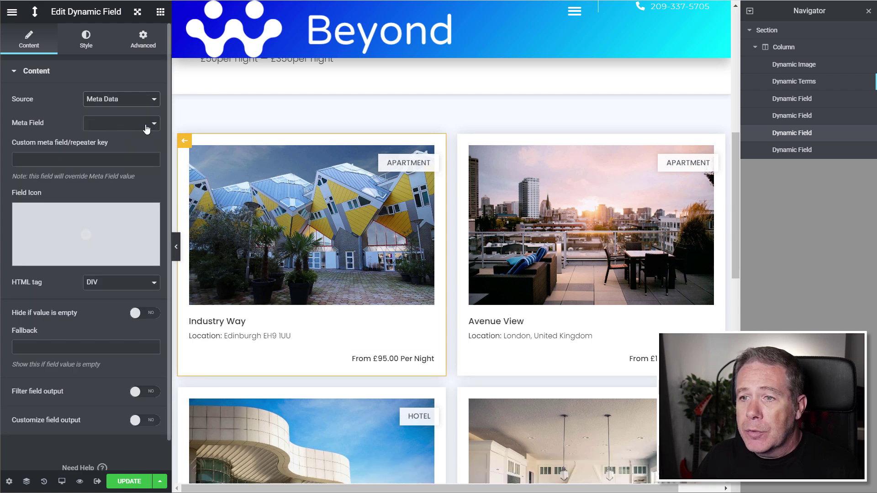
{"action": "left_click", "coordinate": [146, 130]}
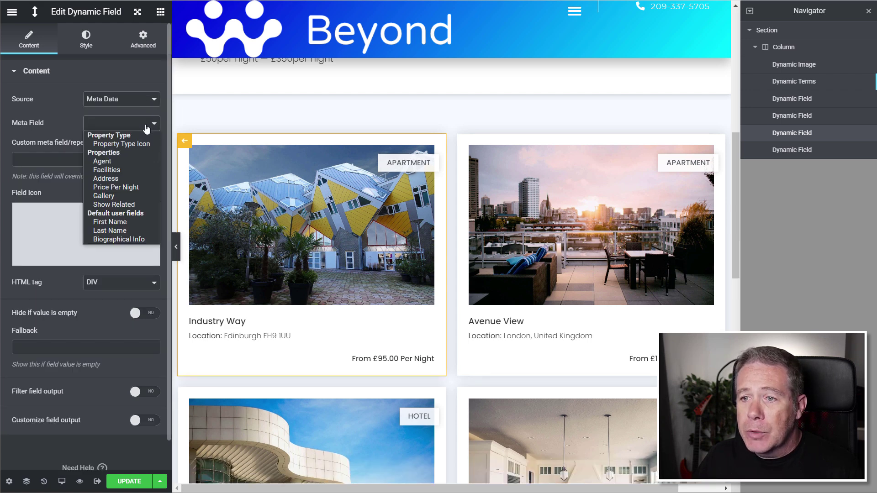
{"action": "left_click", "coordinate": [111, 170]}
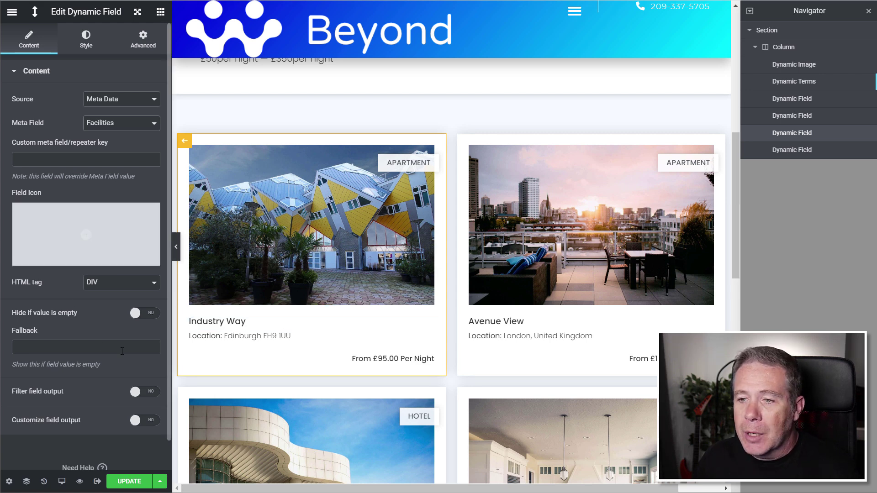
Enable Filter field output with the Checked values list callback
{"action": "scroll", "coordinate": [106, 346], "scroll_direction": "down", "scroll_amount": 1}
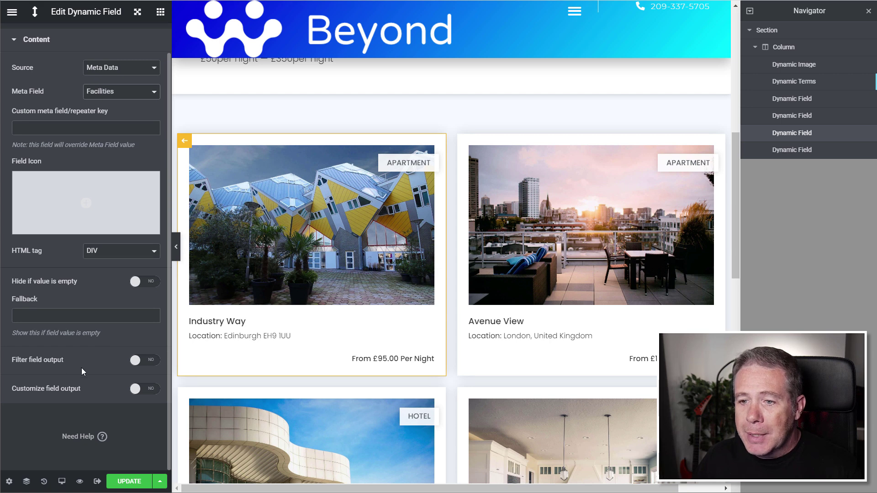
{"action": "left_click", "coordinate": [145, 364]}
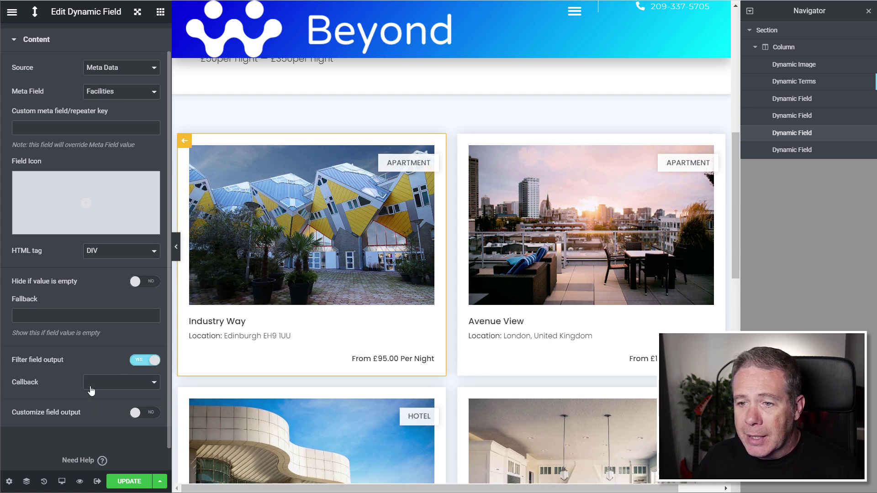
{"action": "scroll", "coordinate": [124, 343], "scroll_direction": "down", "scroll_amount": 1}
{"action": "left_click", "coordinate": [143, 362]}
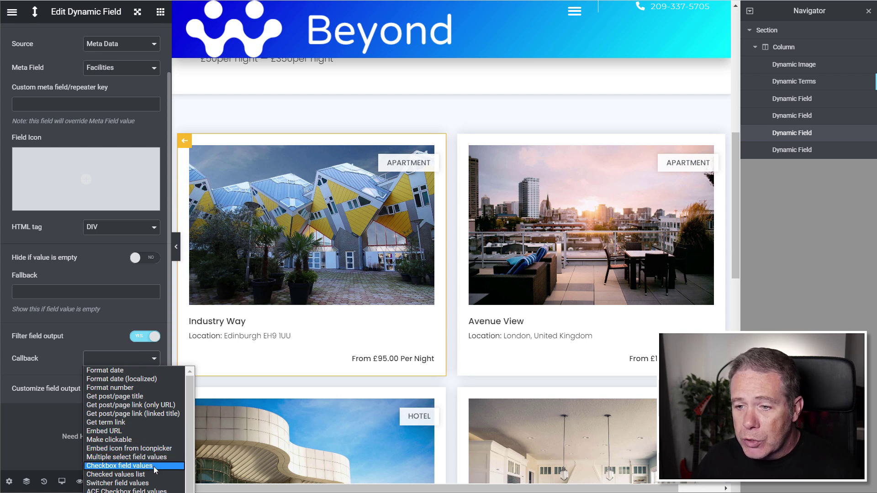
{"action": "left_click", "coordinate": [129, 474]}
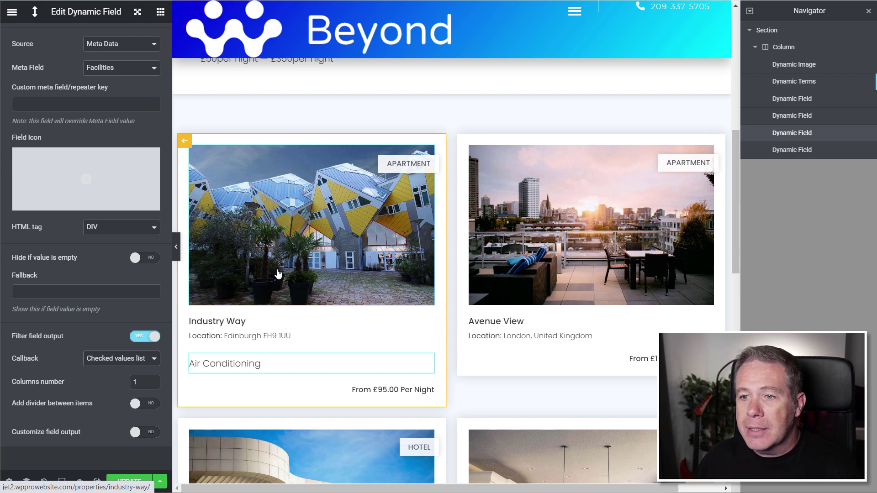
Copy the Location line's style and paste it onto the amenities field
{"action": "right_click", "coordinate": [253, 341]}
{"action": "left_click", "coordinate": [295, 373]}
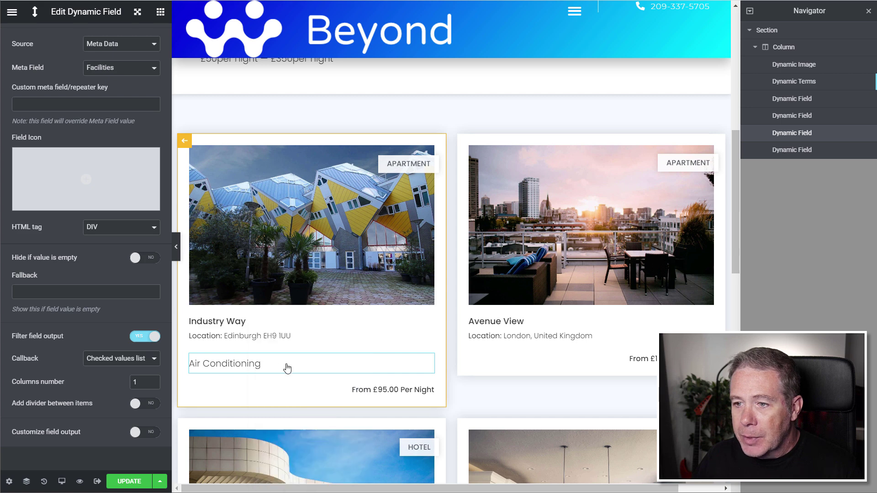
{"action": "right_click", "coordinate": [231, 364]}
{"action": "left_click", "coordinate": [266, 400]}
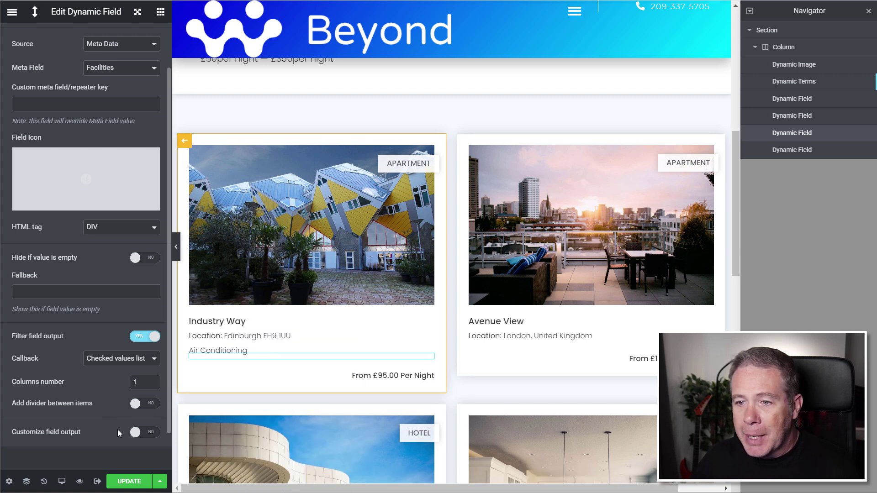
Customize the output as 'Facilities: %s', save the listing item, and go back to the parent page
{"action": "scroll", "coordinate": [81, 413], "scroll_direction": "down", "scroll_amount": 1}
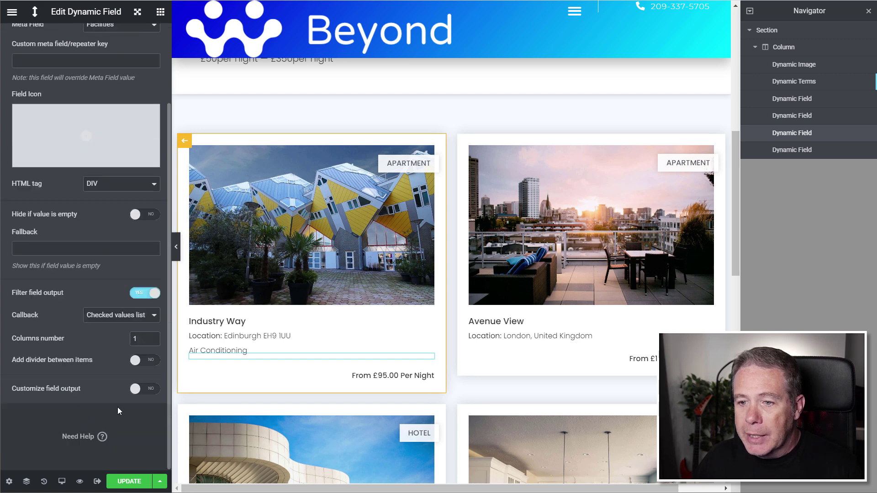
{"action": "left_click", "coordinate": [153, 389]}
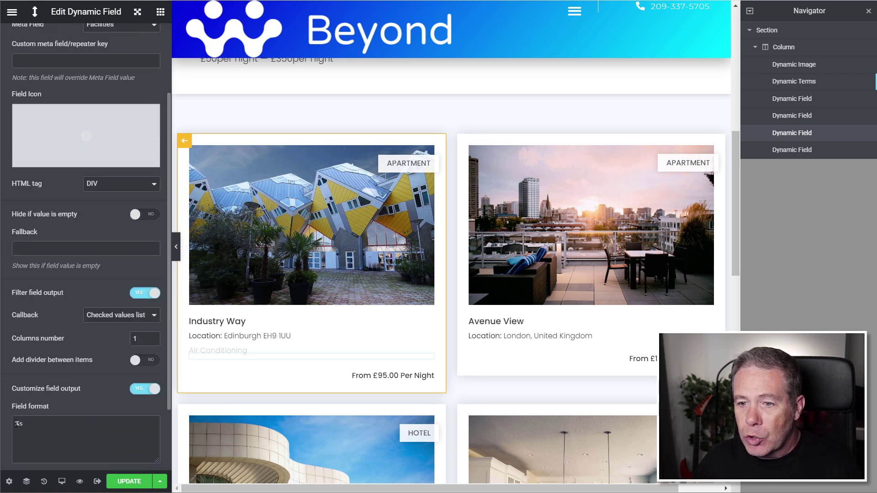
{"action": "left_click", "coordinate": [17, 424]}
{"action": "type", "text": "Fac"}
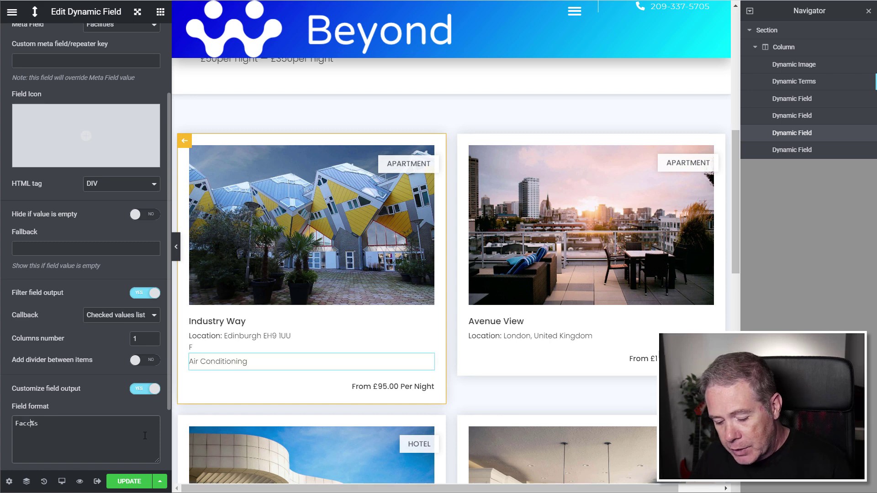
{"action": "type", "text": "ilities:"}
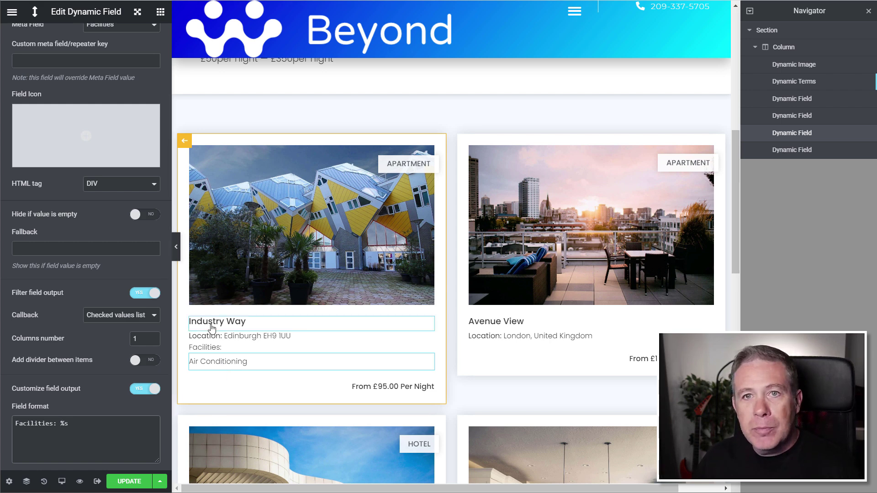
{"action": "left_click", "coordinate": [131, 485]}
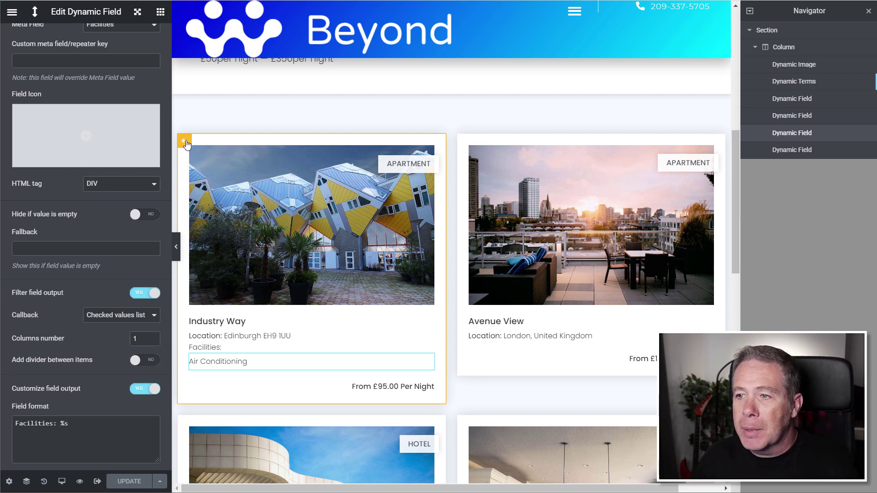
{"action": "left_click", "coordinate": [185, 142]}
{"action": "scroll", "coordinate": [456, 241], "scroll_direction": "down", "scroll_amount": 5}
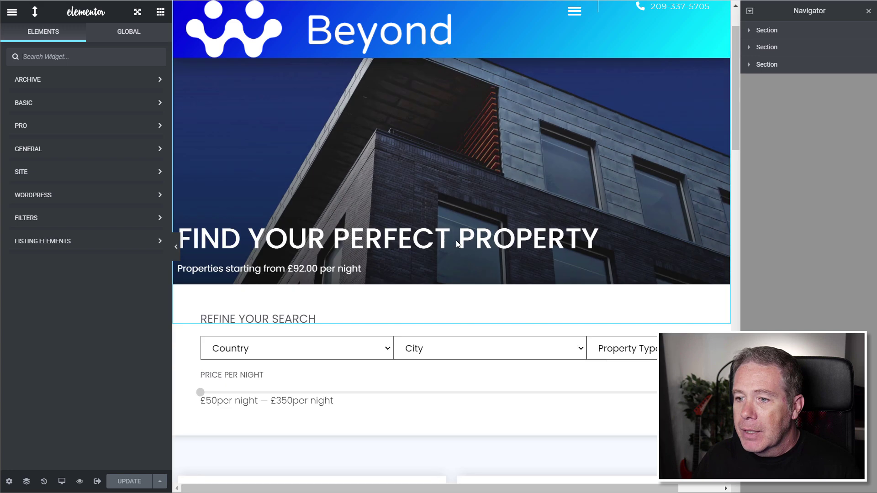
{"action": "scroll", "coordinate": [454, 247], "scroll_direction": "down", "scroll_amount": 3}
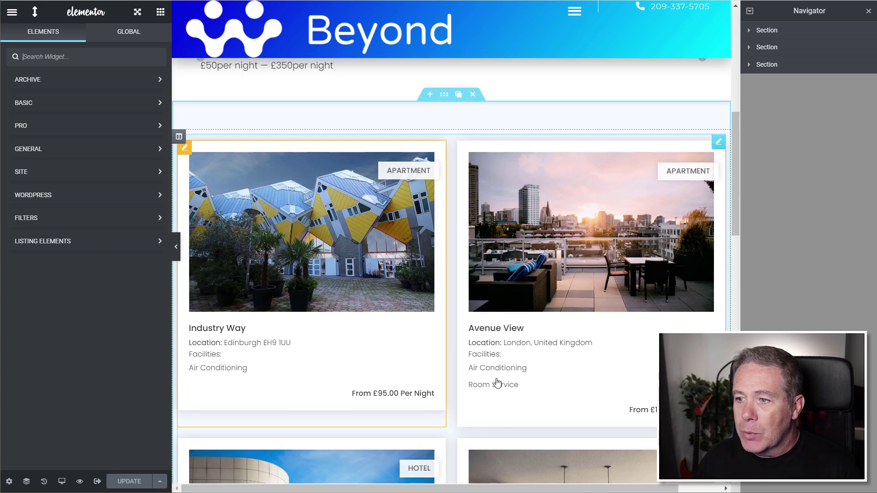
{"action": "scroll", "coordinate": [499, 382], "scroll_direction": "down", "scroll_amount": 1}
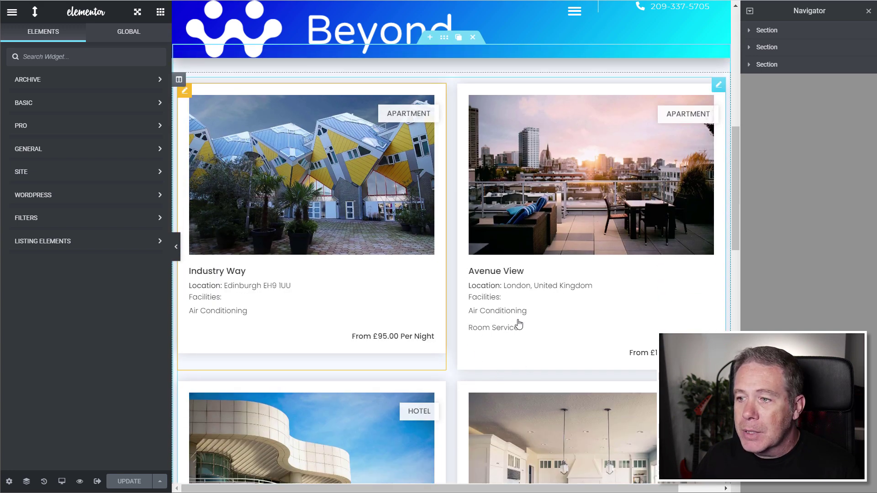
{"action": "scroll", "coordinate": [507, 323], "scroll_direction": "down", "scroll_amount": 4}
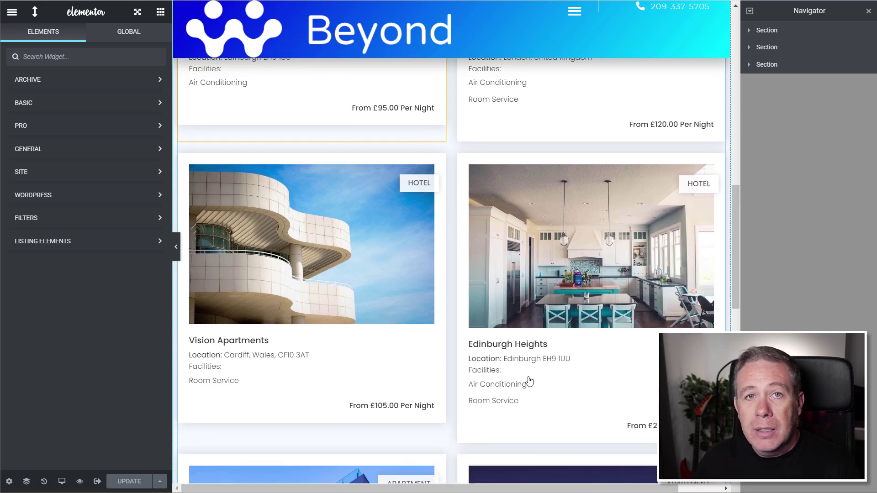
{"action": "scroll", "coordinate": [529, 382], "scroll_direction": "down", "scroll_amount": 8}
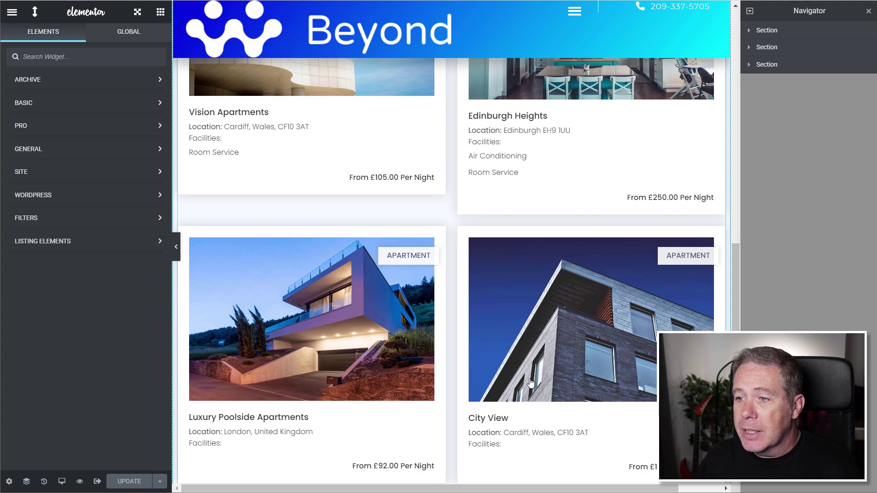
{"action": "scroll", "coordinate": [530, 383], "scroll_direction": "up", "scroll_amount": 10}
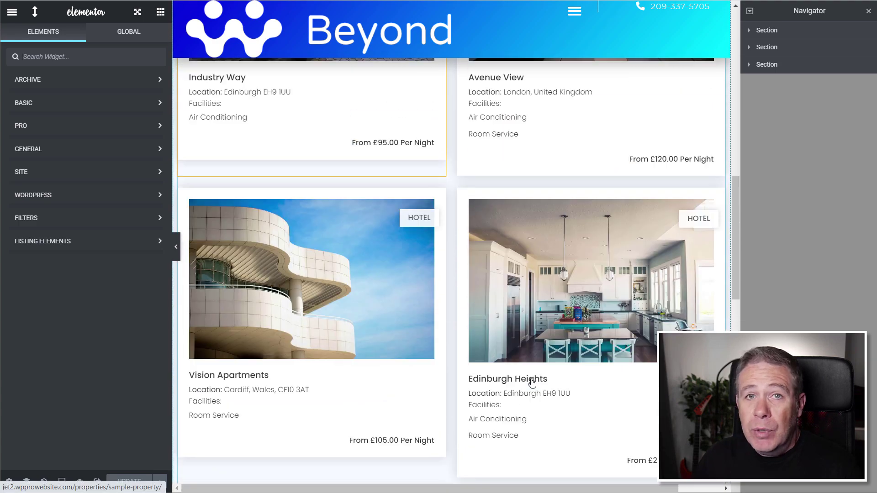
{"action": "scroll", "coordinate": [532, 381], "scroll_direction": "up", "scroll_amount": 4}
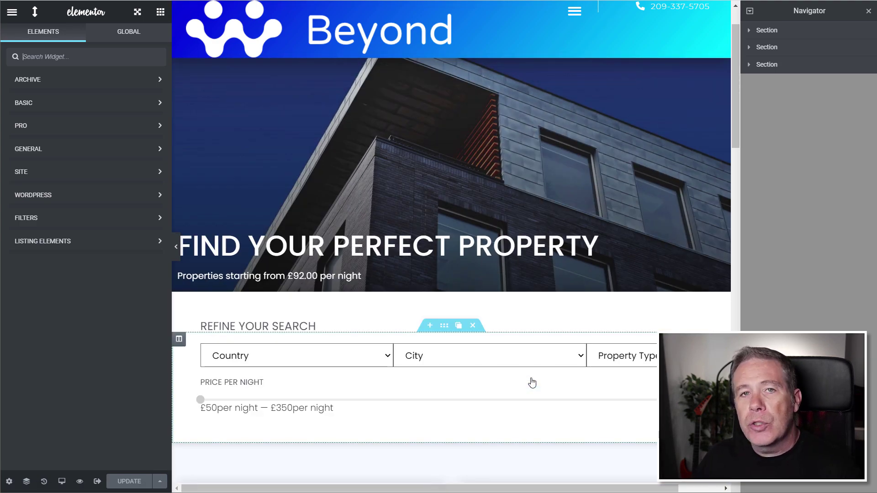
{"action": "scroll", "coordinate": [532, 381], "scroll_direction": "down", "scroll_amount": 5}
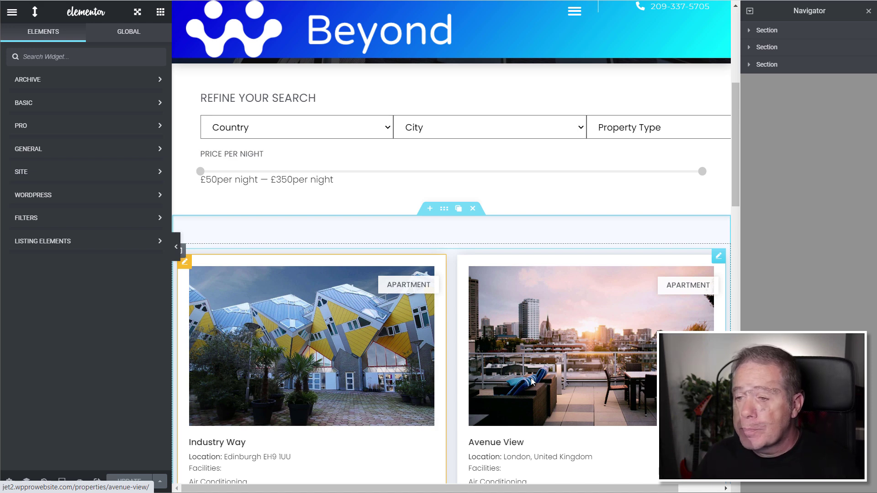
{"action": "scroll", "coordinate": [532, 381], "scroll_direction": "down", "scroll_amount": 3}
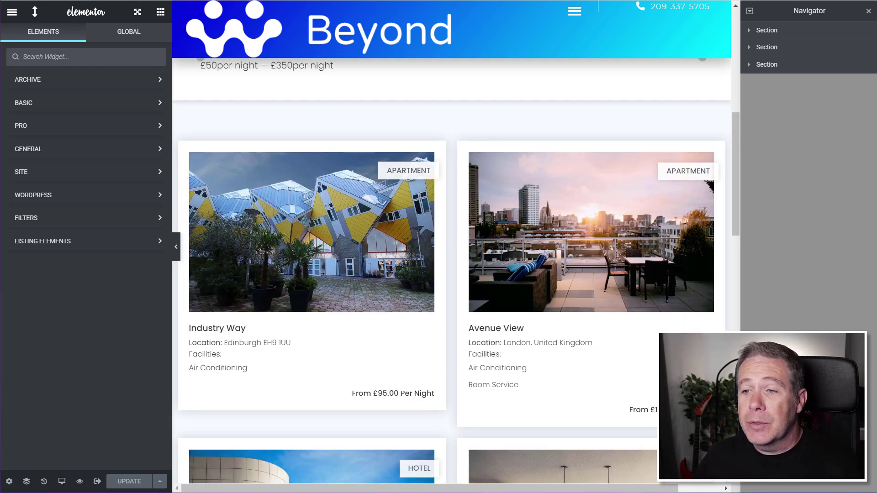